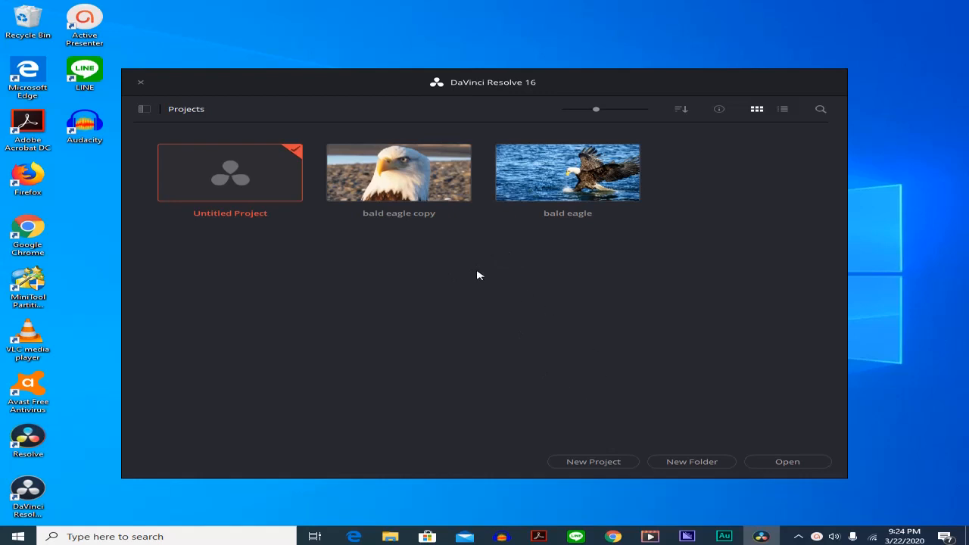
# Step: Create a new project named "bald eagle documentary"
pyautogui.click(593, 462)
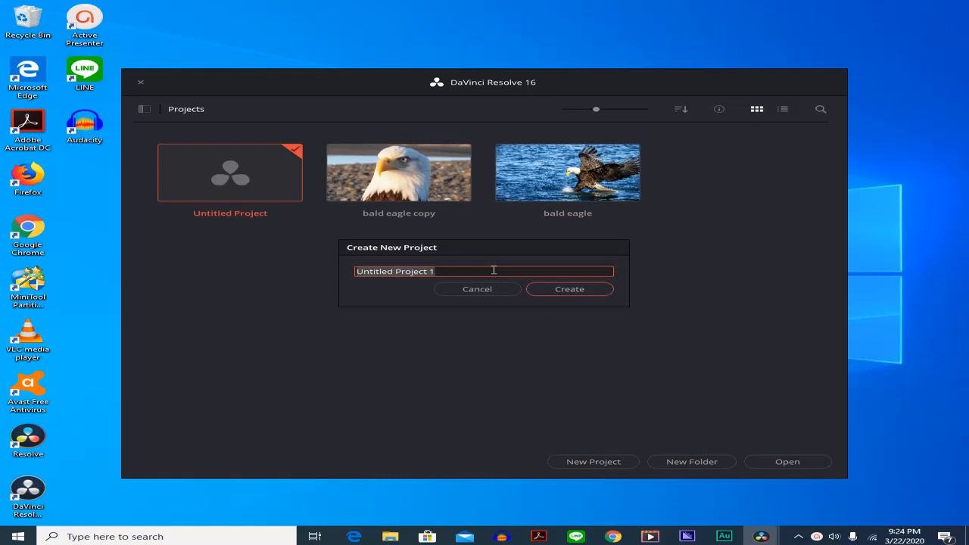
pyautogui.write('bald')
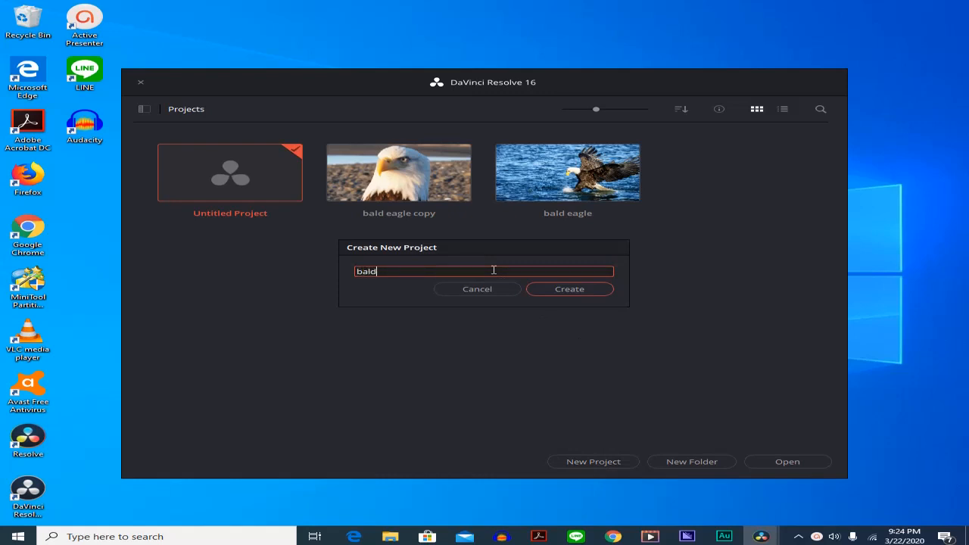
pyautogui.write(' eagle documentary')
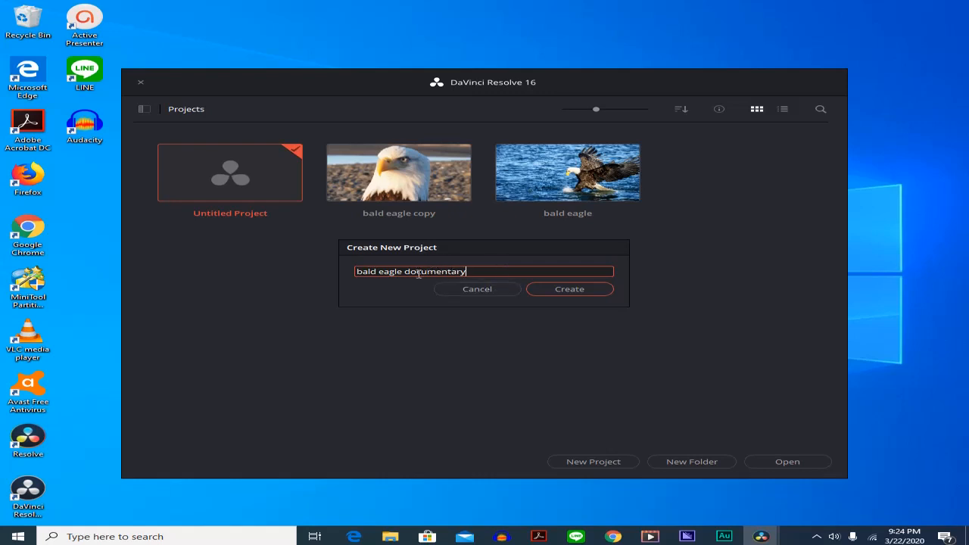
pyautogui.click(573, 292)
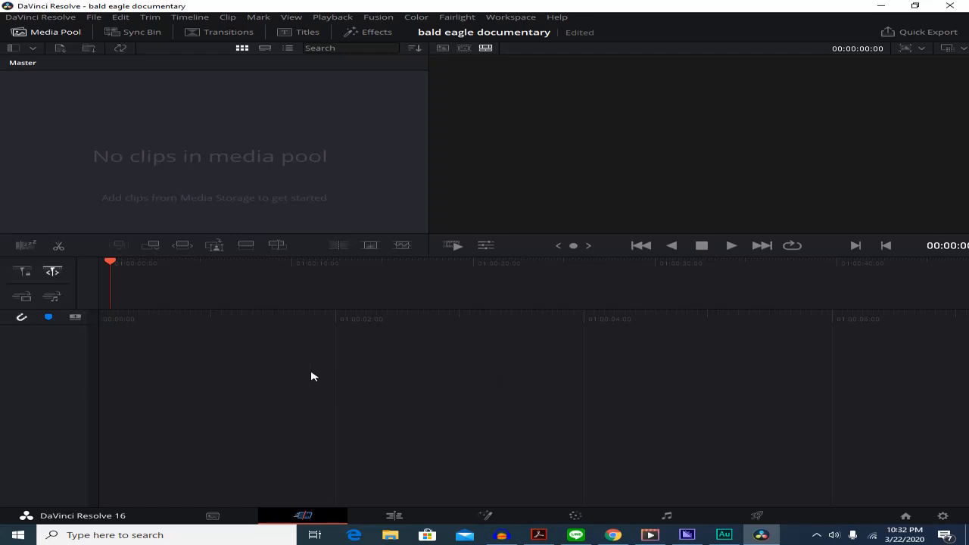
# Step: Look through the Media, Cut, Edit, Fusion, Color, Fairlight and Deliver pages of the empty project in turn
pyautogui.click(212, 516)
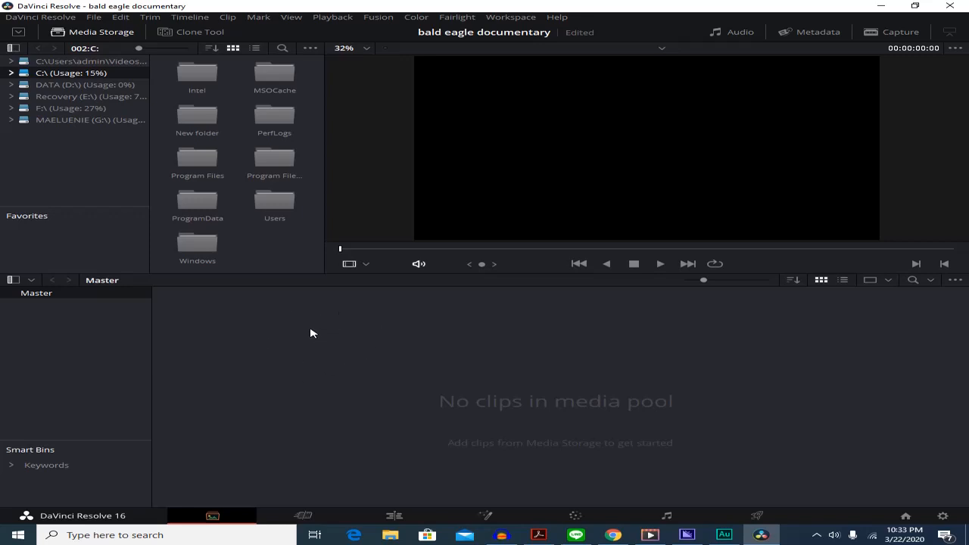
pyautogui.click(303, 515)
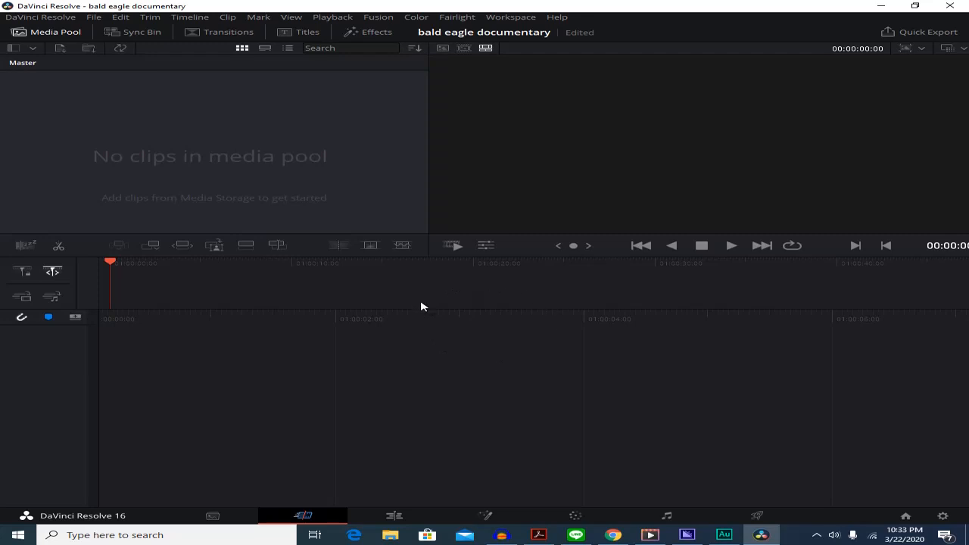
pyautogui.click(394, 515)
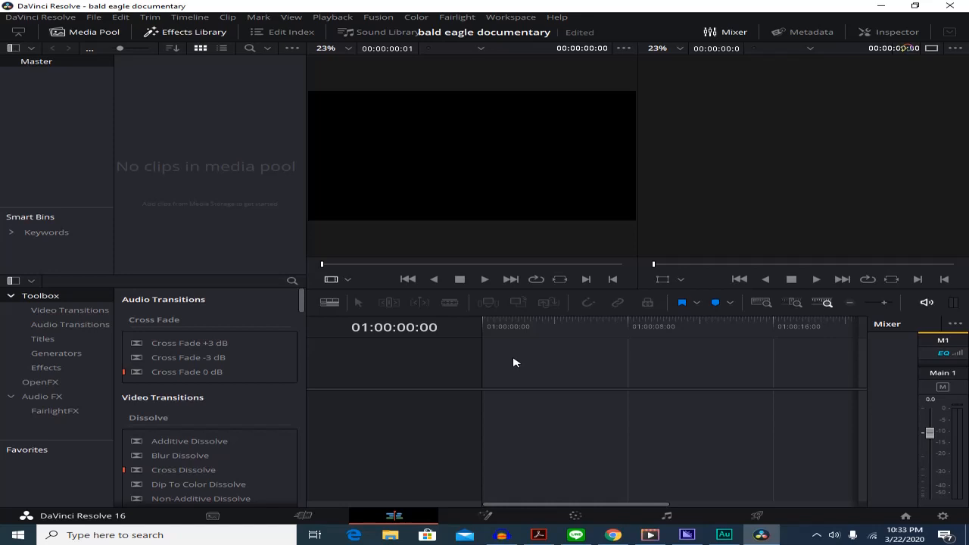
pyautogui.click(486, 516)
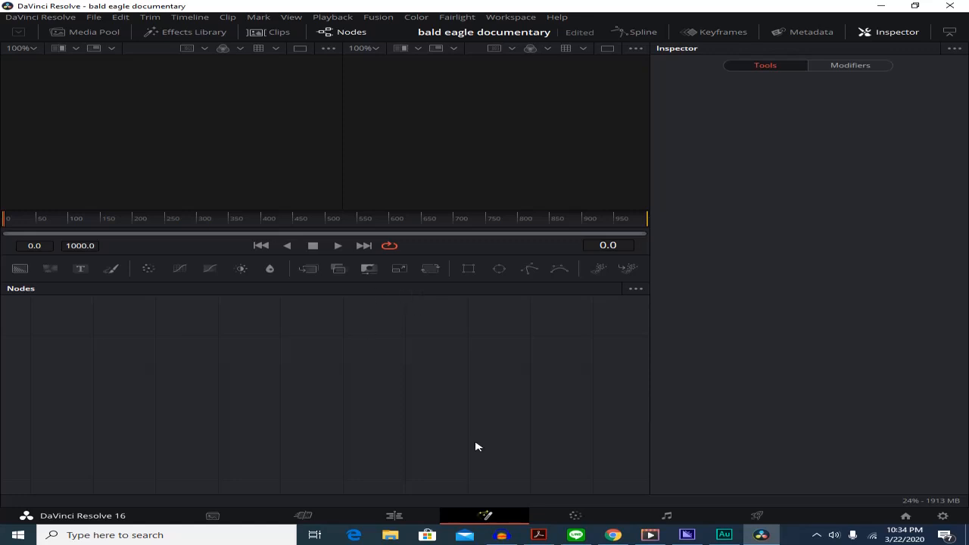
pyautogui.click(576, 515)
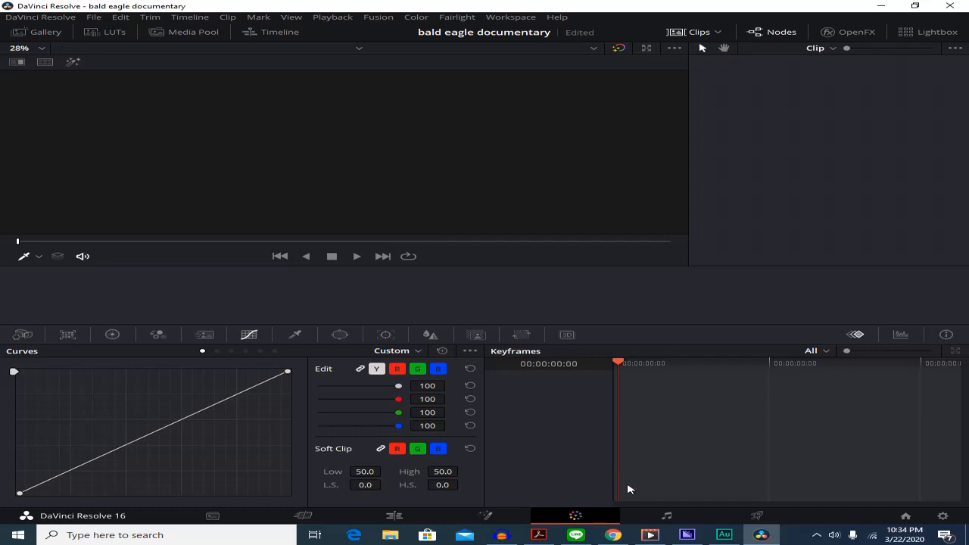
pyautogui.click(666, 517)
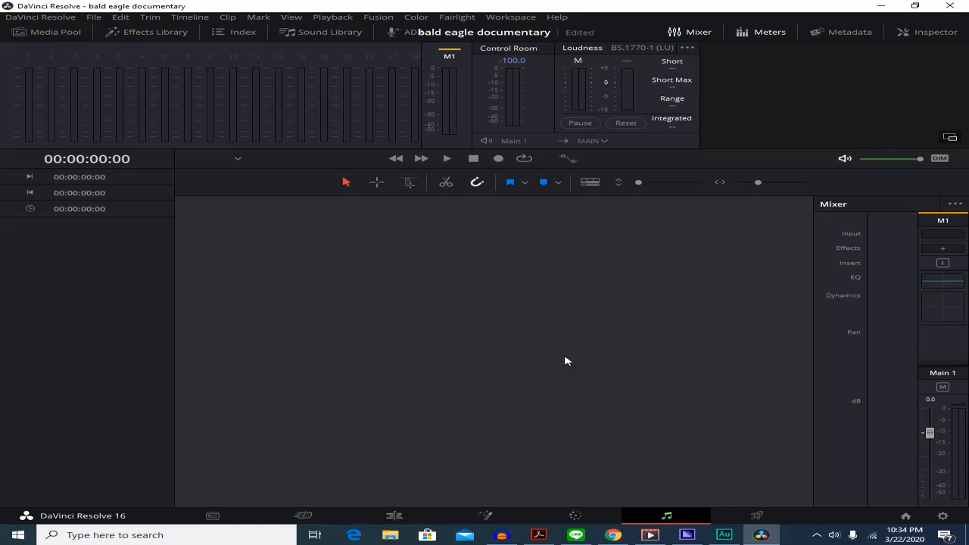
pyautogui.click(753, 515)
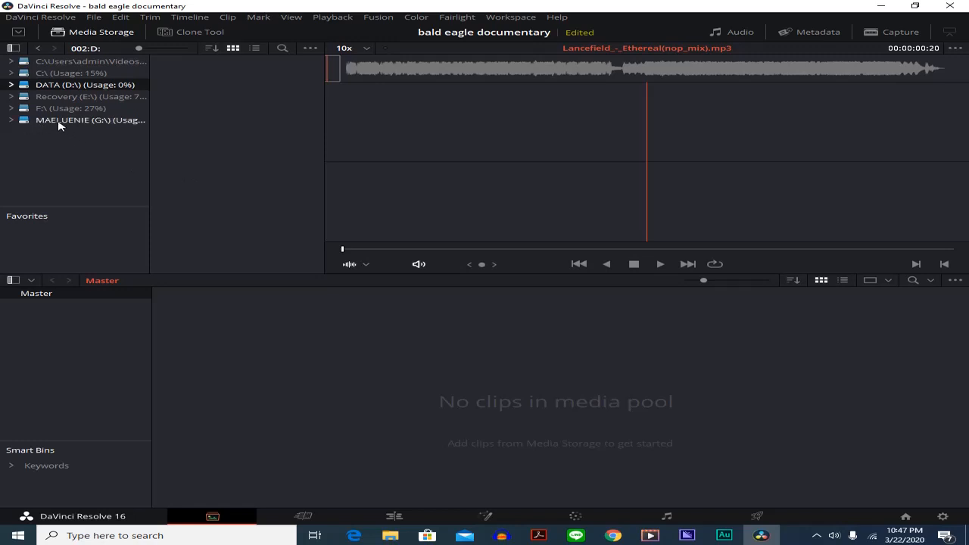
# Step: Browse the media storage to the Assets folder inside Video Story on the G: drive
pyautogui.click(12, 121)
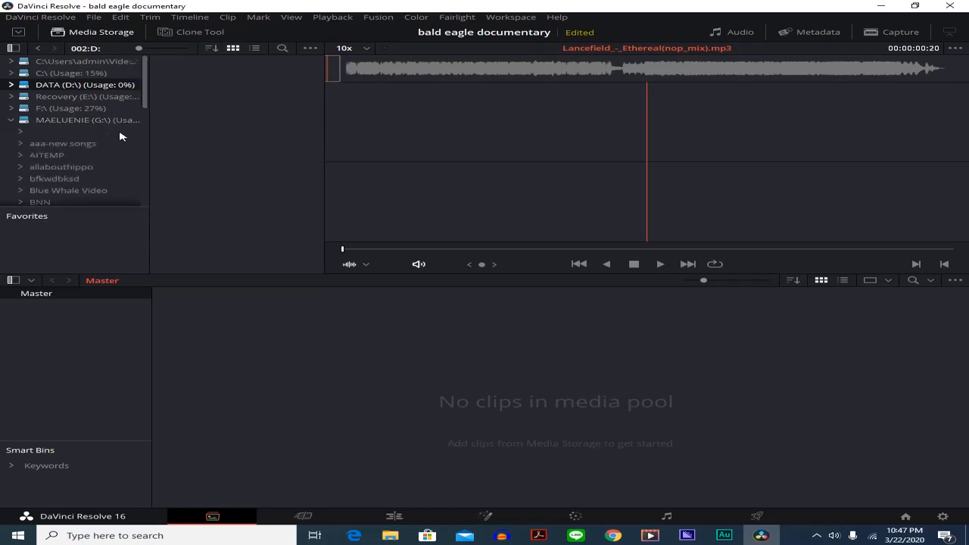
pyautogui.moveTo(145, 104); pyautogui.dragTo(147, 200)
pyautogui.click(49, 196)
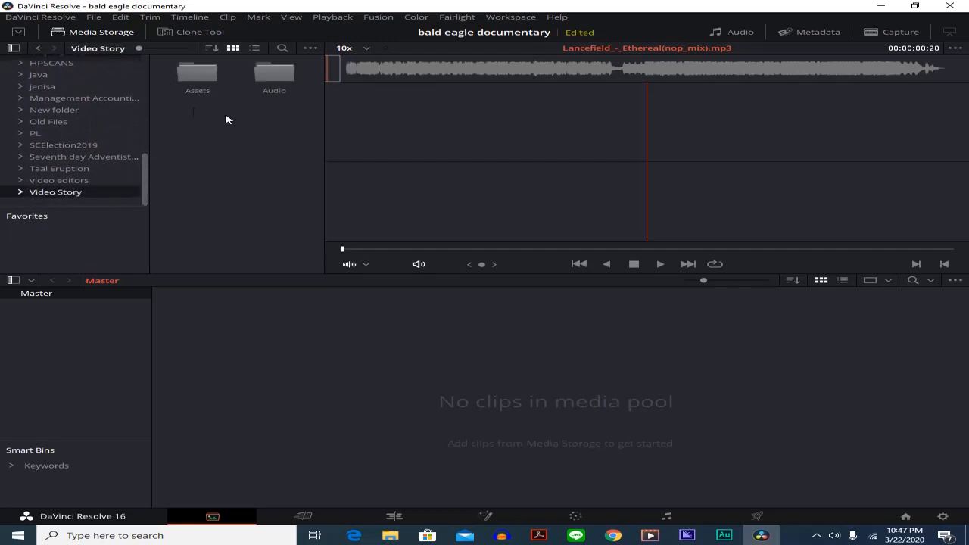
pyautogui.doubleClick(201, 79)
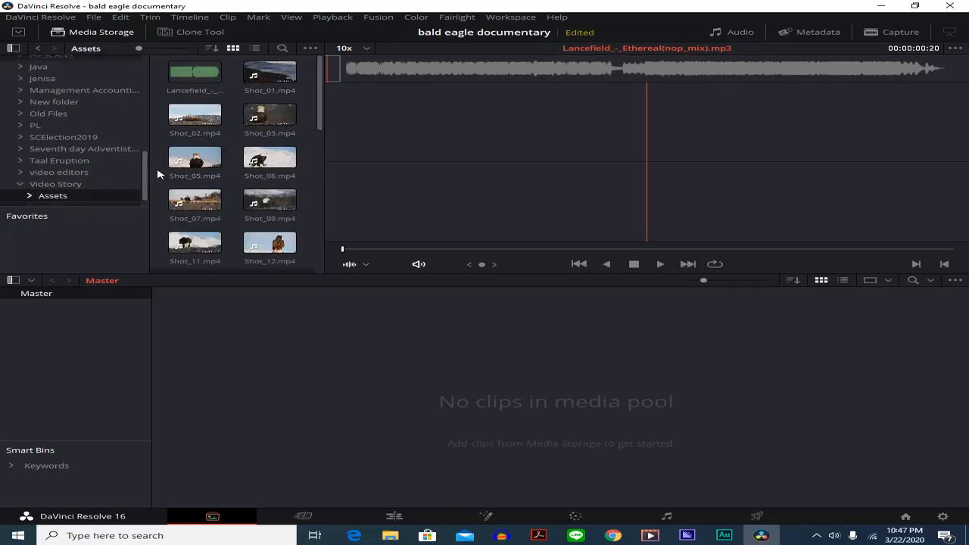
pyautogui.moveTo(321, 123); pyautogui.dragTo(337, 105)
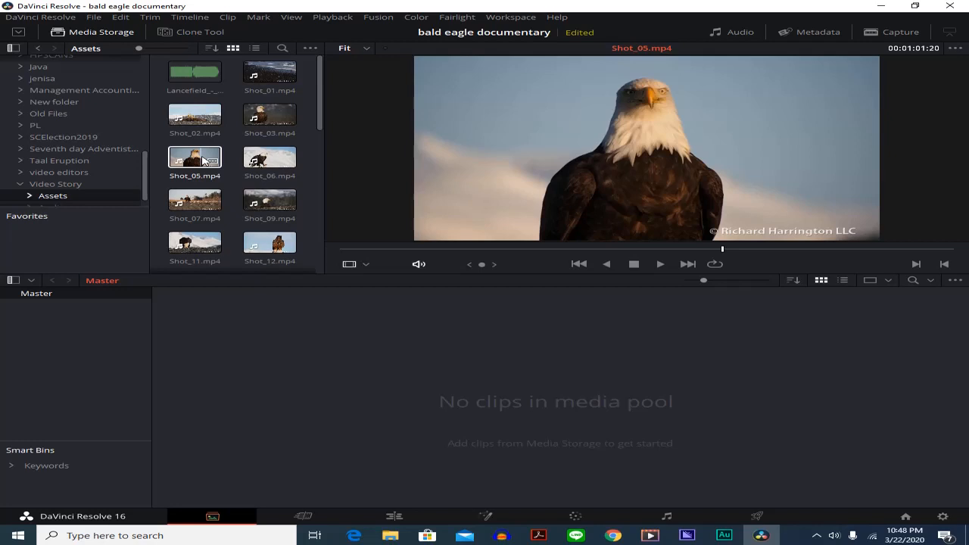
# Step: Add every video, picture and audio file in the Assets folder to the Master bin of the media pool
pyautogui.hotkey('ctrl', 'a')
pyautogui.scroll(8, 209, 108)
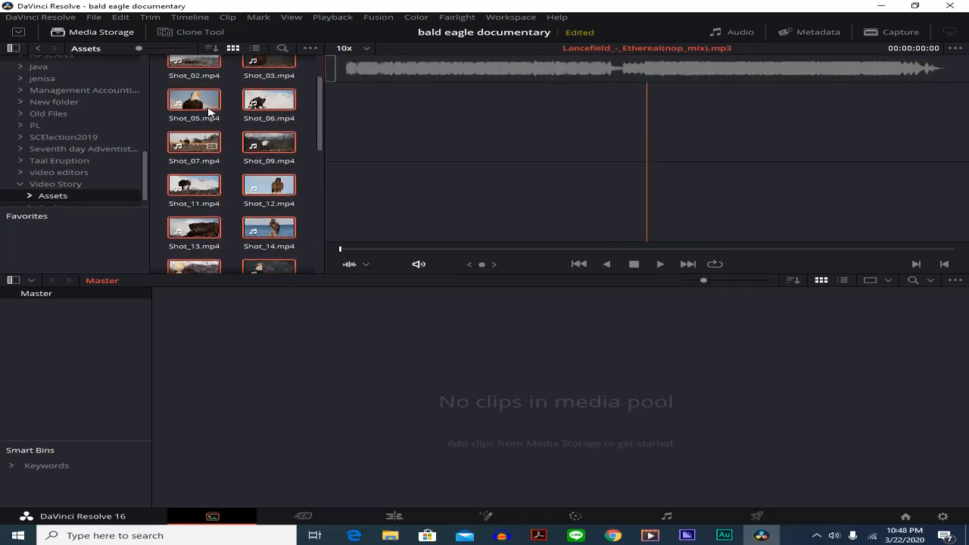
pyautogui.moveTo(158, 69); pyautogui.dragTo(310, 348)
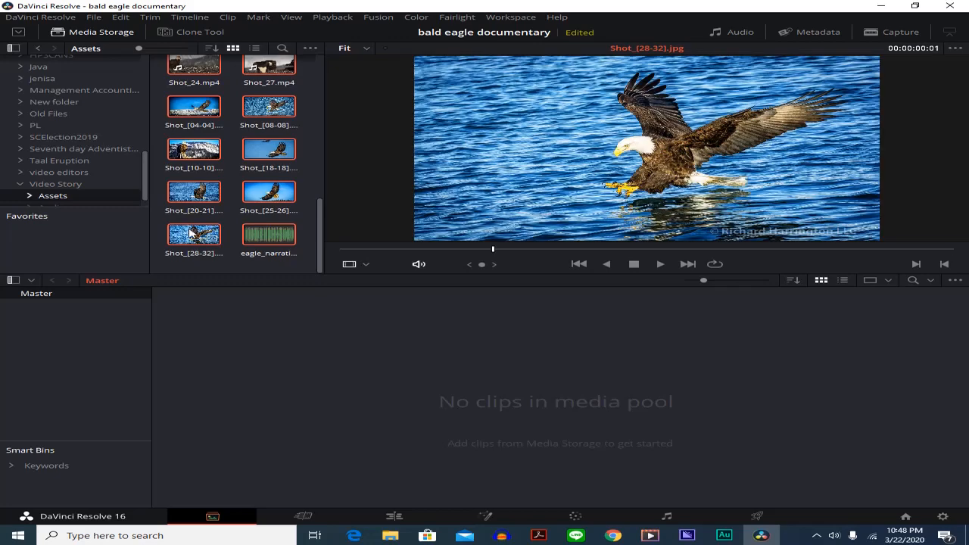
pyautogui.moveTo(181, 234); pyautogui.dragTo(250, 347)
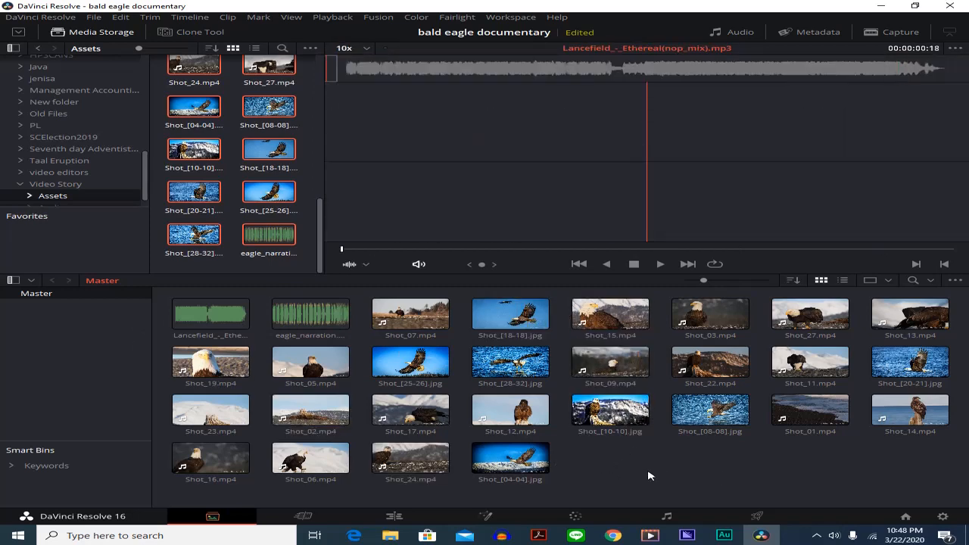
# Step: Add a bin named "pictures" to the Master bin in the media pool
pyautogui.rightClick(607, 462)
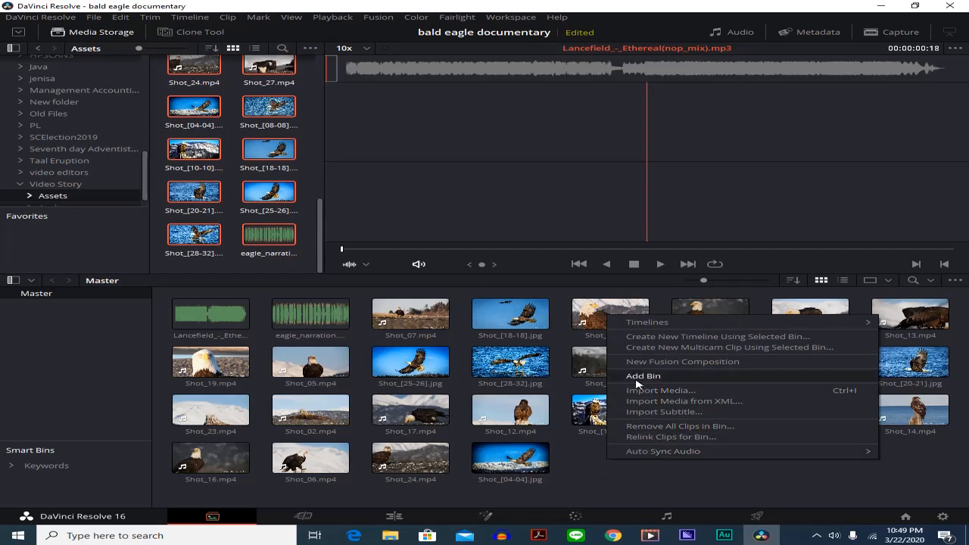
pyautogui.click(99, 15)
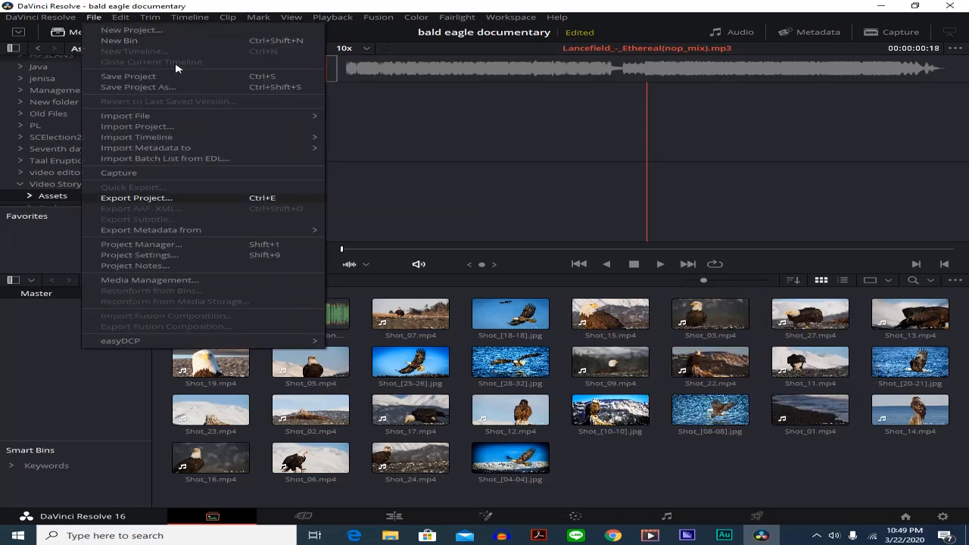
pyautogui.rightClick(595, 462)
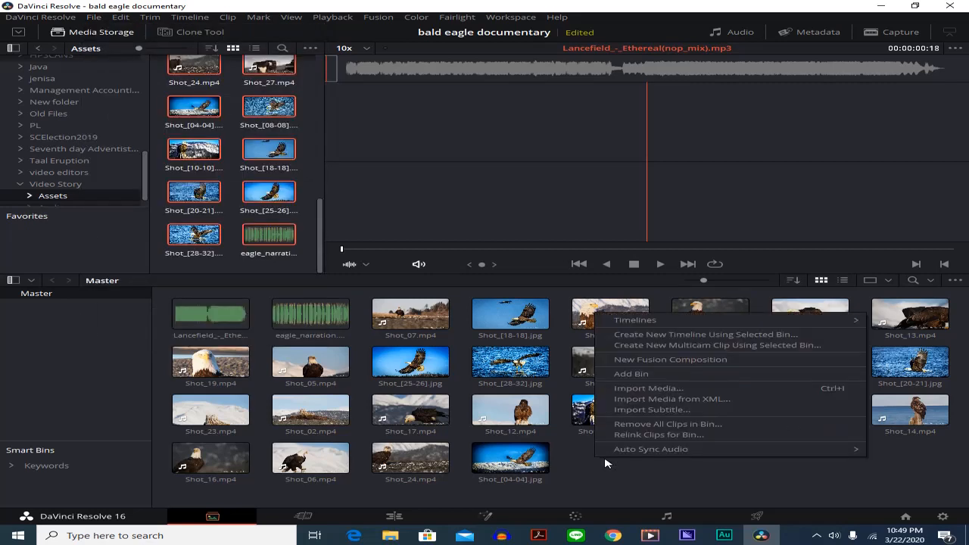
pyautogui.click(635, 378)
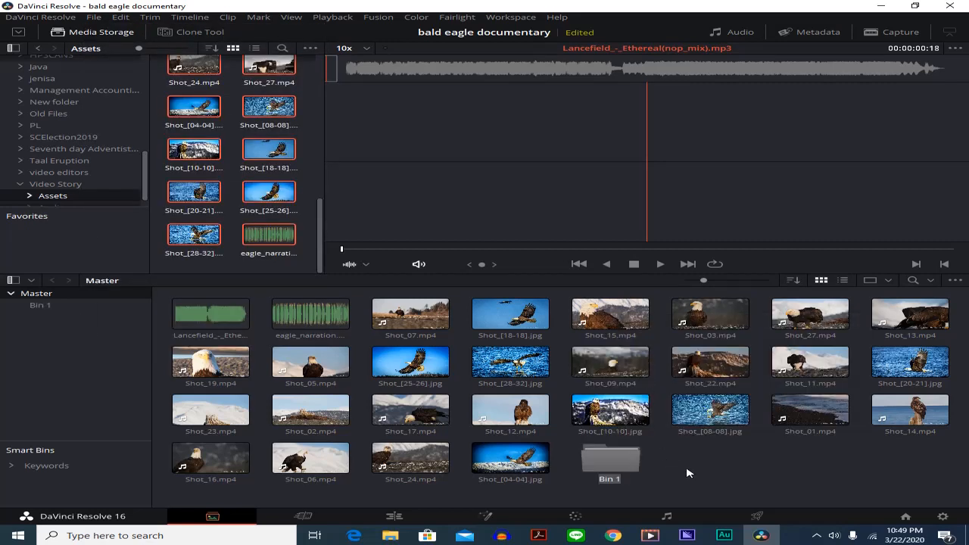
pyautogui.write('pictures')
# Step: Add two more bins named "videos" and "audios" to the Master bin
pyautogui.rightClick(689, 472)
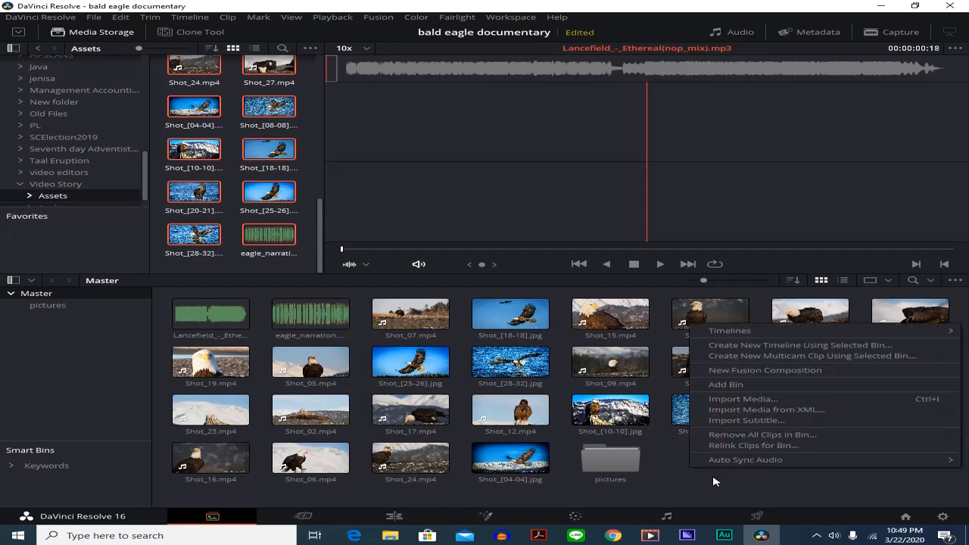
pyautogui.click(718, 382)
pyautogui.write('videos')
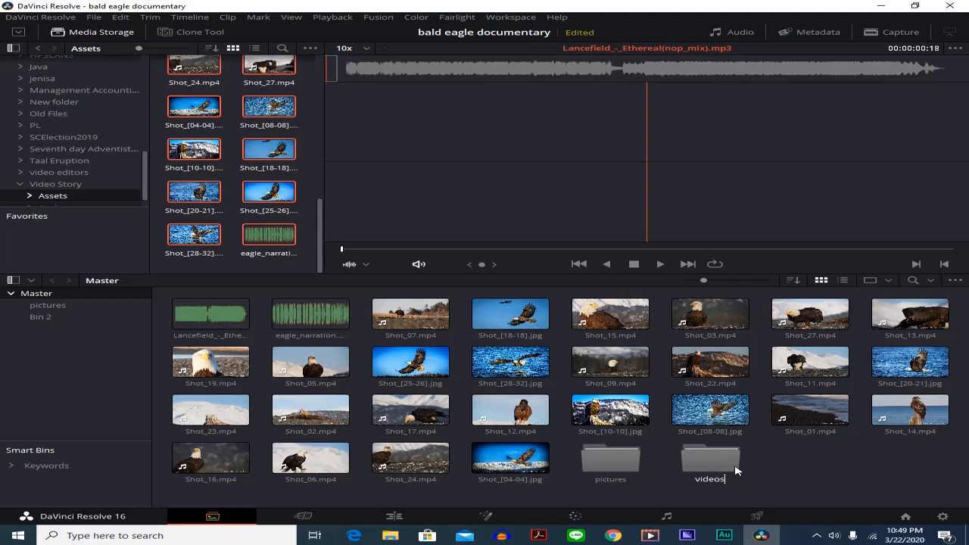
pyautogui.press('Return')
pyautogui.rightClick(787, 464)
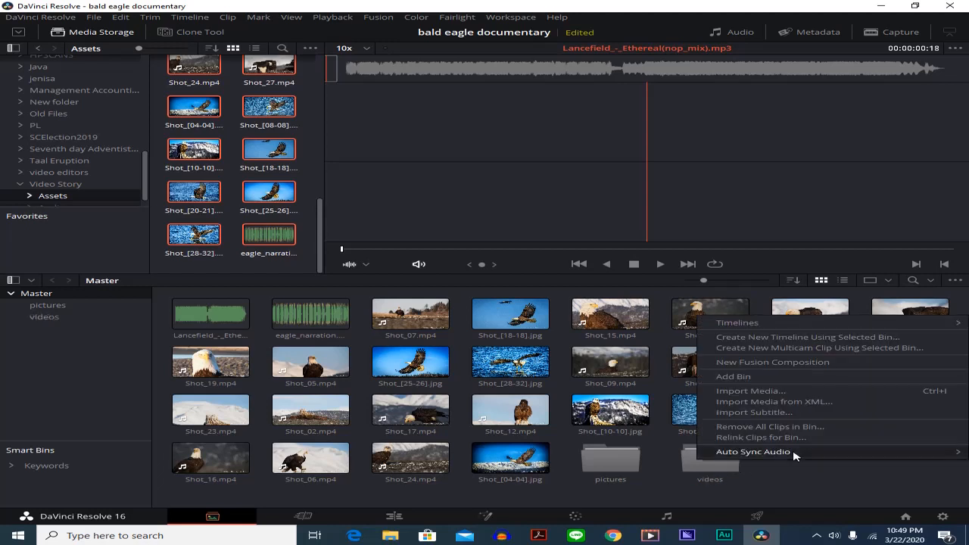
pyautogui.click(775, 378)
pyautogui.write('audio')
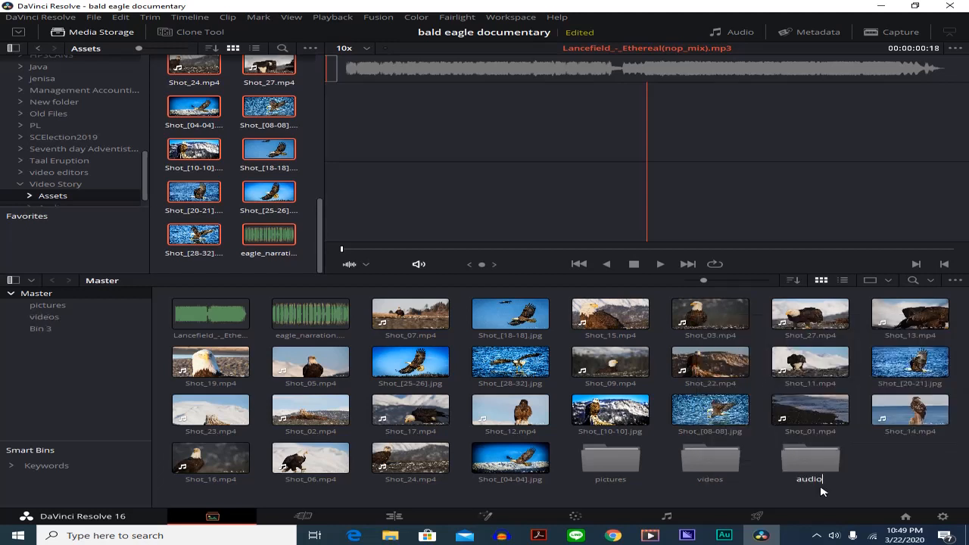
pyautogui.write('s')
pyautogui.press('Return')
# Step: Move the Lancefield music track and the eagle_narration audio file into the audios bin
pyautogui.keyDown('ctrl'); pyautogui.click(281, 307); pyautogui.keyUp('ctrl')
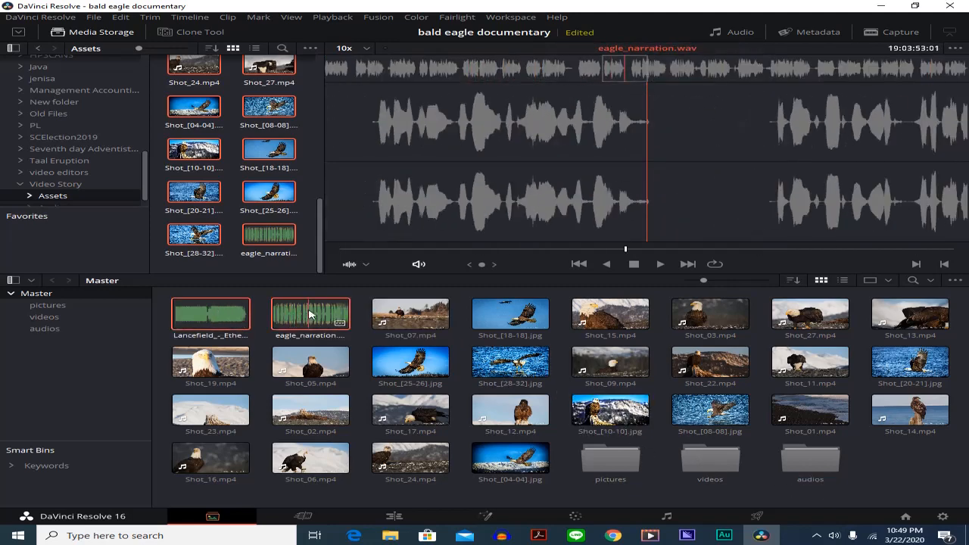
pyautogui.moveTo(309, 314); pyautogui.dragTo(818, 467)
# Step: Move all the MP4 clips except Shot_11 and Shot_12 from the Master bin into the videos bin
pyautogui.click(221, 312)
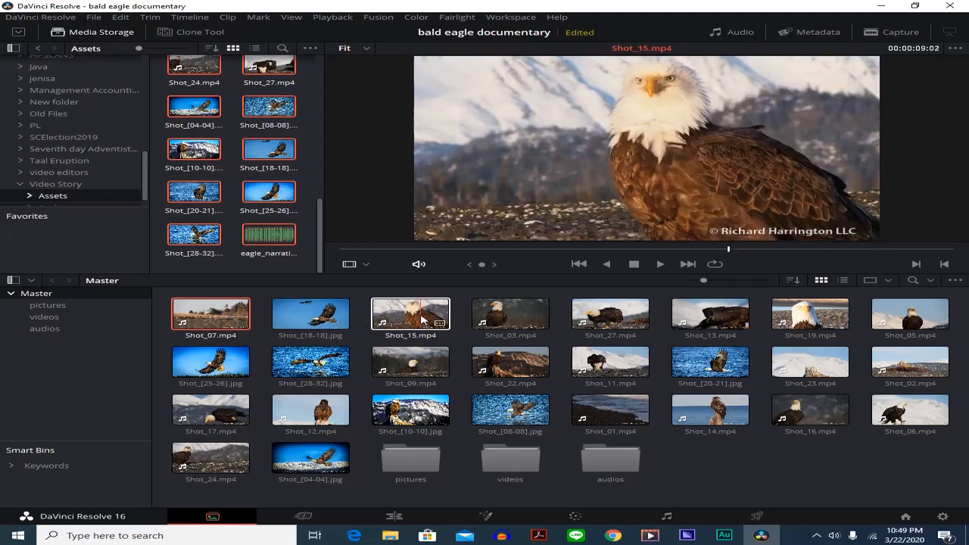
pyautogui.keyDown('ctrl'); pyautogui.click(513, 322); pyautogui.keyUp('ctrl')
pyautogui.keyDown('ctrl'); pyautogui.click(618, 321); pyautogui.keyUp('ctrl')
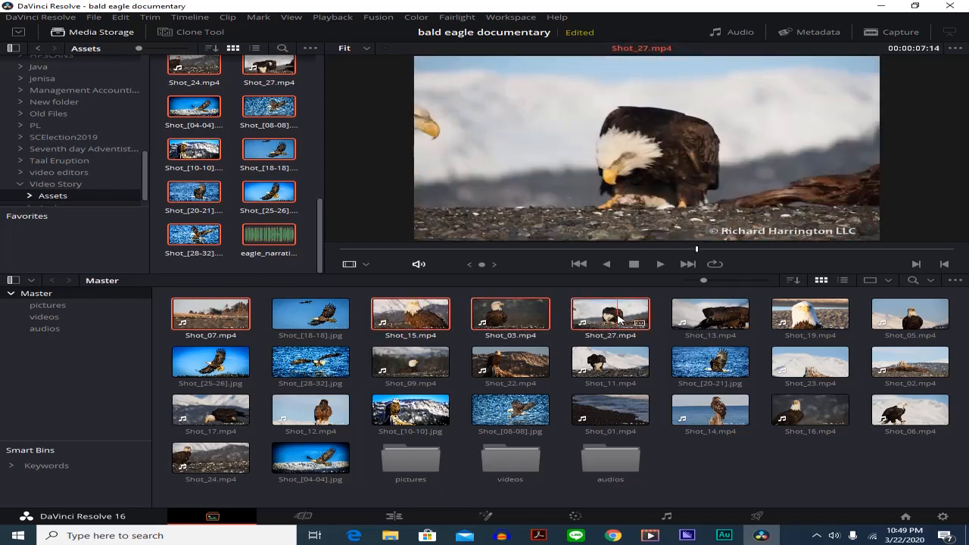
pyautogui.keyDown('ctrl'); pyautogui.click(714, 314); pyautogui.keyUp('ctrl')
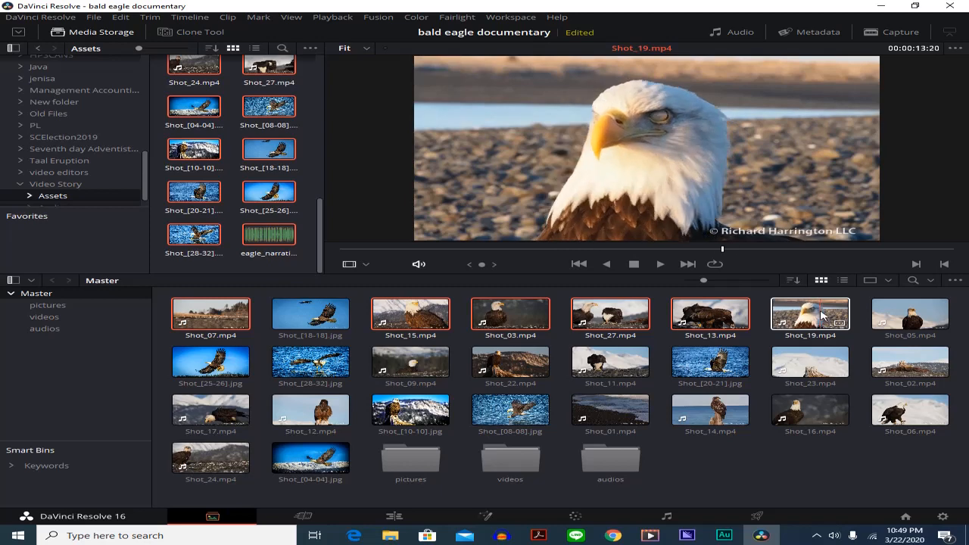
pyautogui.keyDown('ctrl'); pyautogui.click(821, 316); pyautogui.keyUp('ctrl')
pyautogui.keyDown('ctrl'); pyautogui.click(908, 314); pyautogui.keyUp('ctrl')
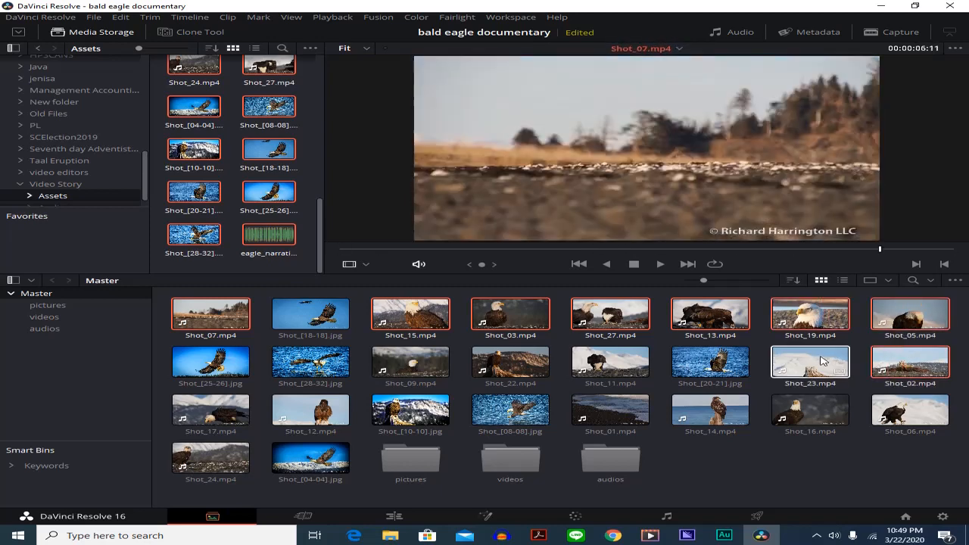
pyautogui.keyDown('ctrl'); pyautogui.click(821, 361); pyautogui.keyUp('ctrl')
pyautogui.keyDown('ctrl'); pyautogui.click(810, 409); pyautogui.keyUp('ctrl')
pyautogui.keyDown('ctrl'); pyautogui.click(908, 409); pyautogui.keyUp('ctrl')
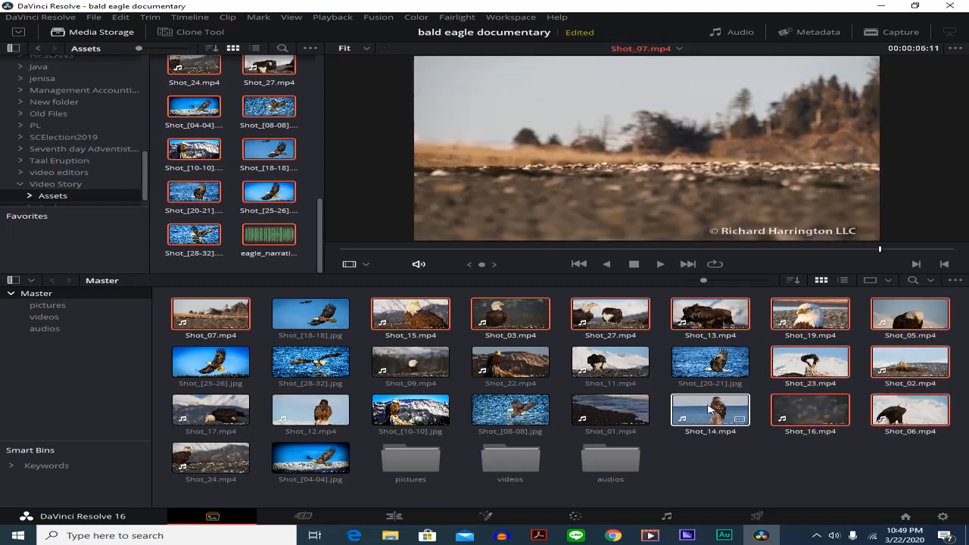
pyautogui.keyDown('ctrl'); pyautogui.click(710, 409); pyautogui.keyUp('ctrl')
pyautogui.keyDown('ctrl'); pyautogui.click(610, 409); pyautogui.keyUp('ctrl')
pyautogui.keyDown('ctrl'); pyautogui.click(512, 370); pyautogui.keyUp('ctrl')
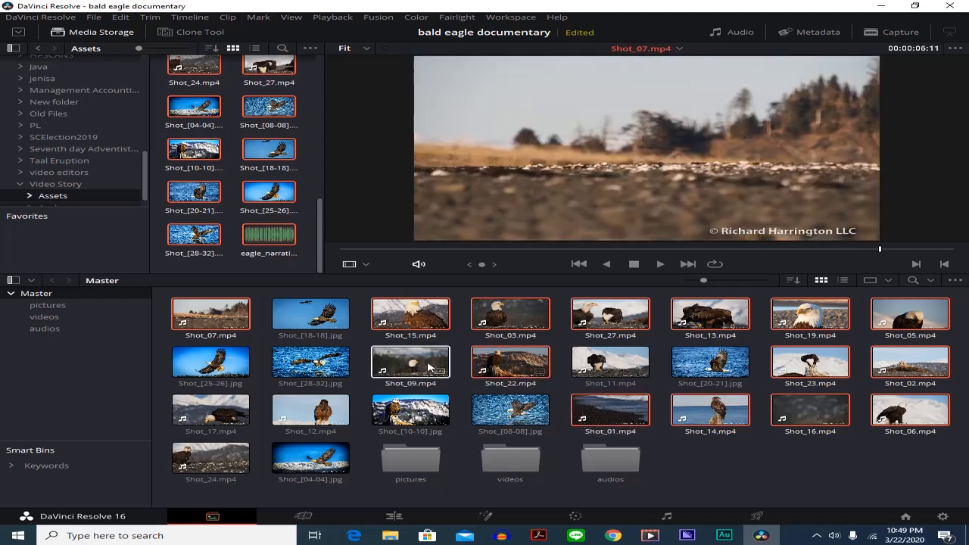
pyautogui.keyDown('ctrl'); pyautogui.click(429, 367); pyautogui.keyUp('ctrl')
pyautogui.keyDown('ctrl'); pyautogui.click(223, 412); pyautogui.keyUp('ctrl')
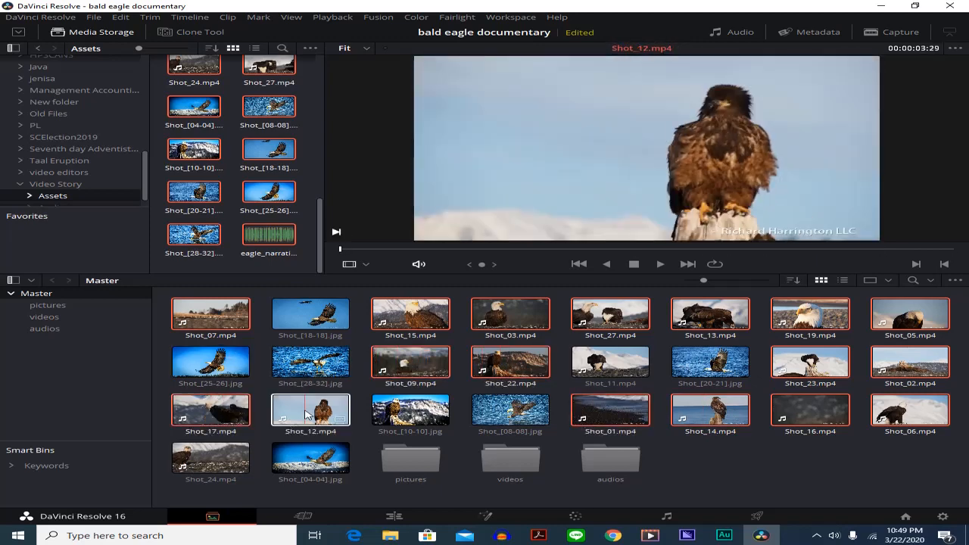
pyautogui.moveTo(214, 464); pyautogui.dragTo(526, 472)
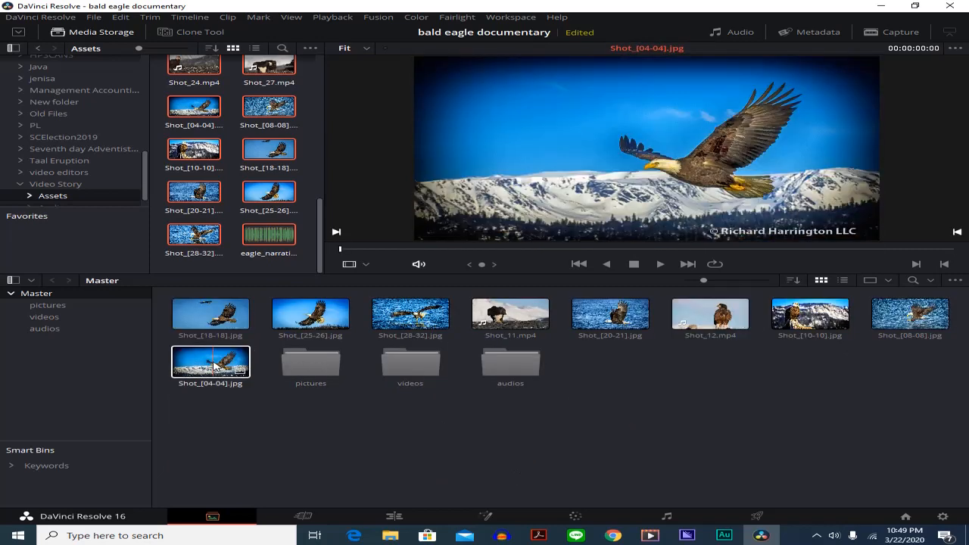
# Step: Move the images Shot_[04-04], [18-18], [25-26], [28-32] and [10-10], plus Shot_11.mp4 and Shot_12.mp4, from the Master bin into the pictures bin
pyautogui.click(221, 361)
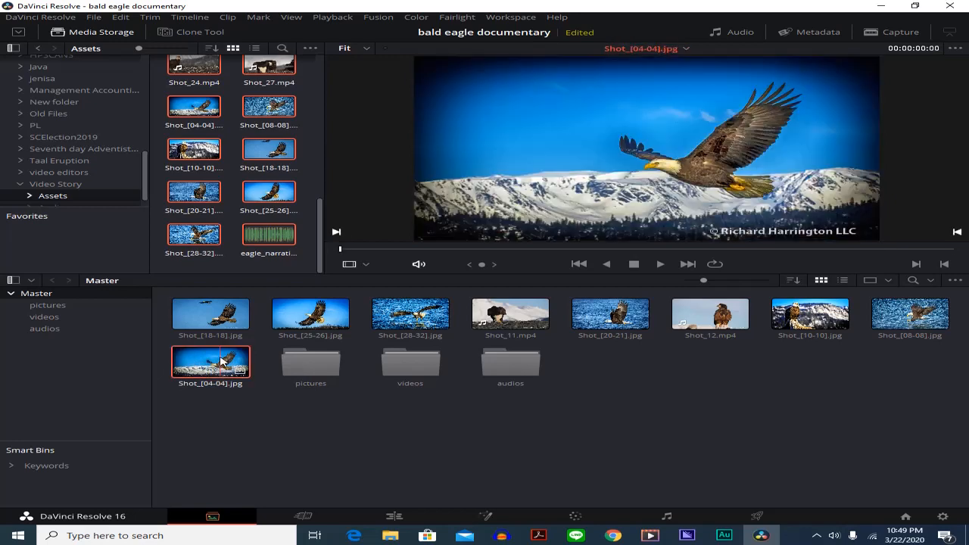
pyautogui.keyDown('ctrl'); pyautogui.click(219, 322); pyautogui.keyUp('ctrl')
pyautogui.keyDown('ctrl'); pyautogui.click(288, 323); pyautogui.keyUp('ctrl')
pyautogui.keyDown('ctrl'); pyautogui.click(405, 322); pyautogui.keyUp('ctrl')
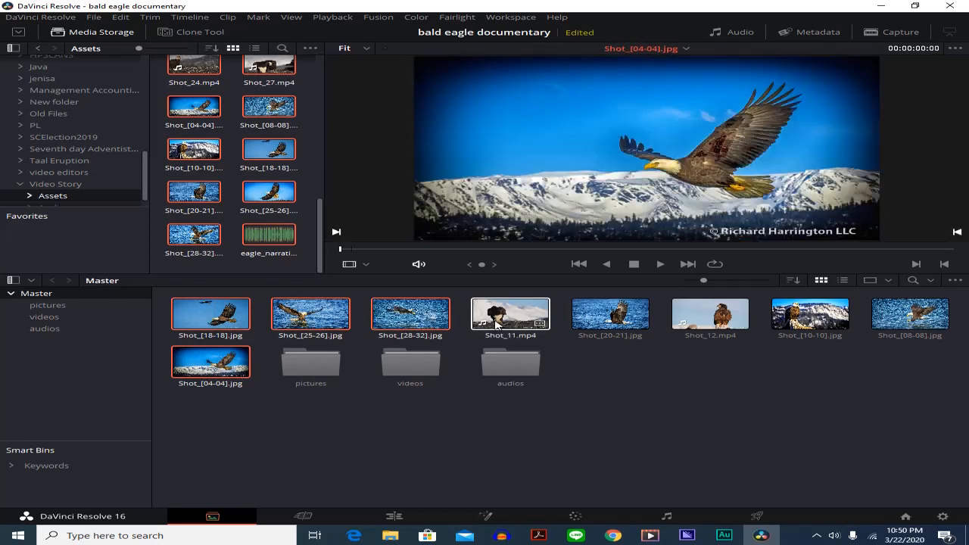
pyautogui.keyDown('ctrl'); pyautogui.click(510, 317); pyautogui.keyUp('ctrl')
pyautogui.keyDown('ctrl'); pyautogui.click(710, 317); pyautogui.keyUp('ctrl')
pyautogui.keyDown('ctrl'); pyautogui.click(791, 318); pyautogui.keyUp('ctrl')
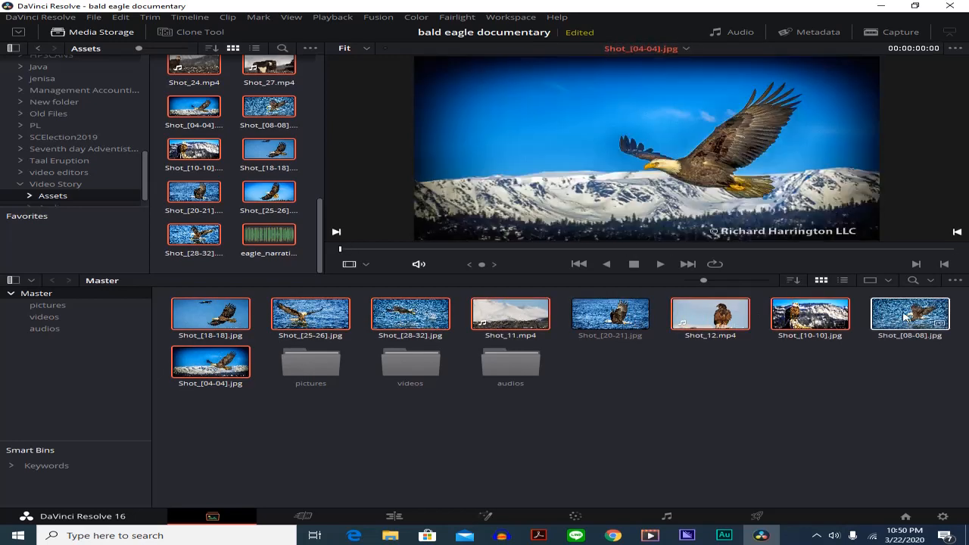
pyautogui.moveTo(420, 321); pyautogui.dragTo(326, 371)
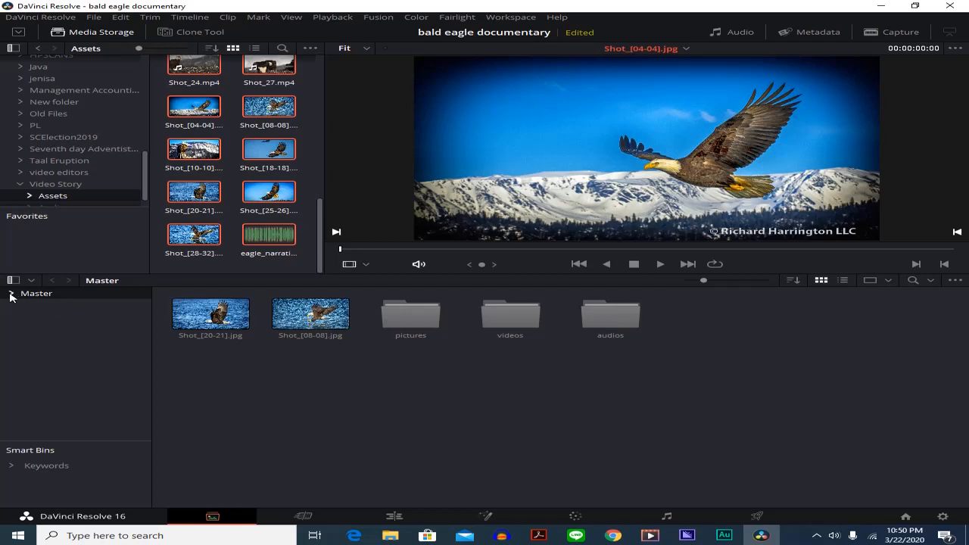
# Step: Check the contents of the pictures, videos and audios bins
pyautogui.click(48, 305)
pyautogui.click(50, 316)
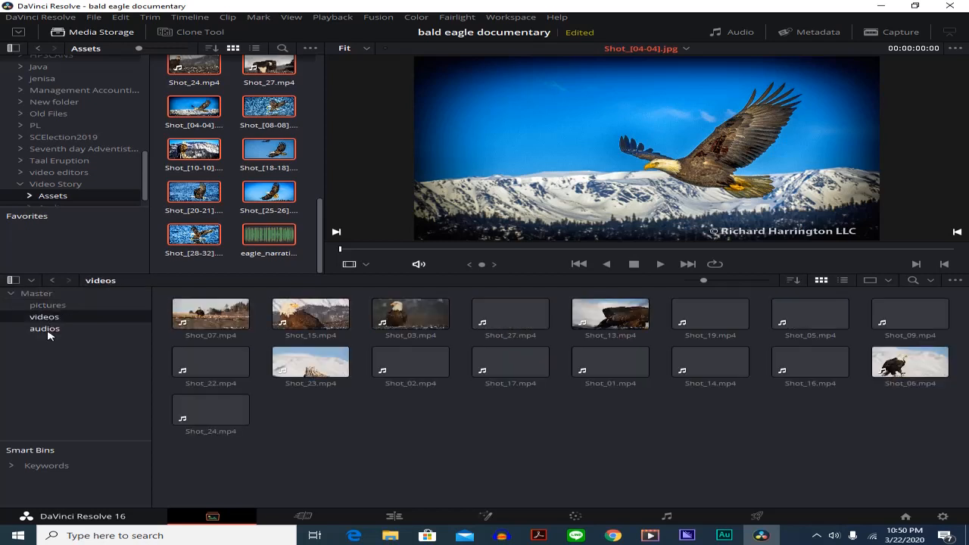
pyautogui.click(50, 328)
pyautogui.click(55, 316)
pyautogui.click(51, 306)
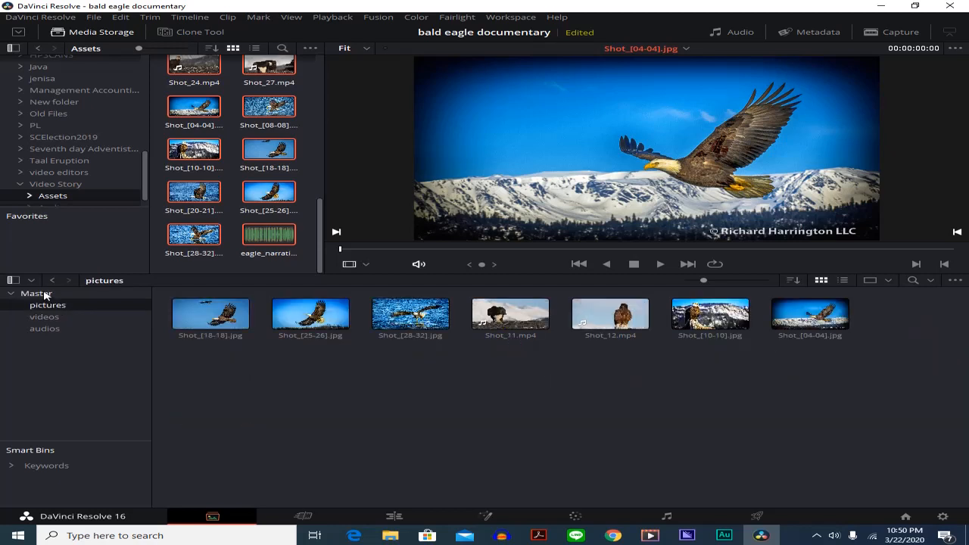
# Step: Move the remaining images Shot_[20-21].jpg and Shot_[08-08].jpg from the Master bin into the pictures bin
pyautogui.click(36, 294)
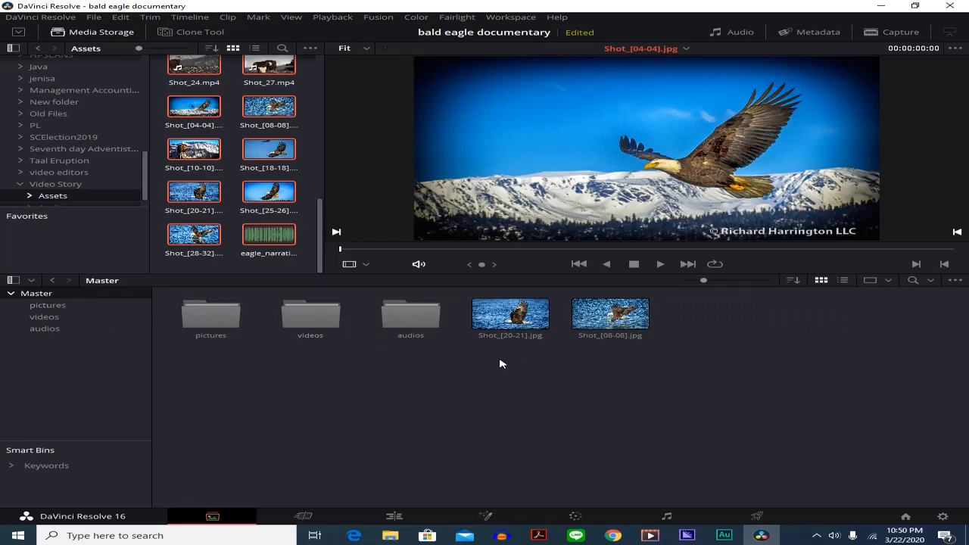
pyautogui.moveTo(499, 364); pyautogui.dragTo(641, 323)
pyautogui.moveTo(538, 319); pyautogui.dragTo(215, 324)
# Step: Go through the pictures, videos and audios bins again to review how the media is sorted, ending on the pictures bin
pyautogui.click(47, 305)
pyautogui.click(44, 316)
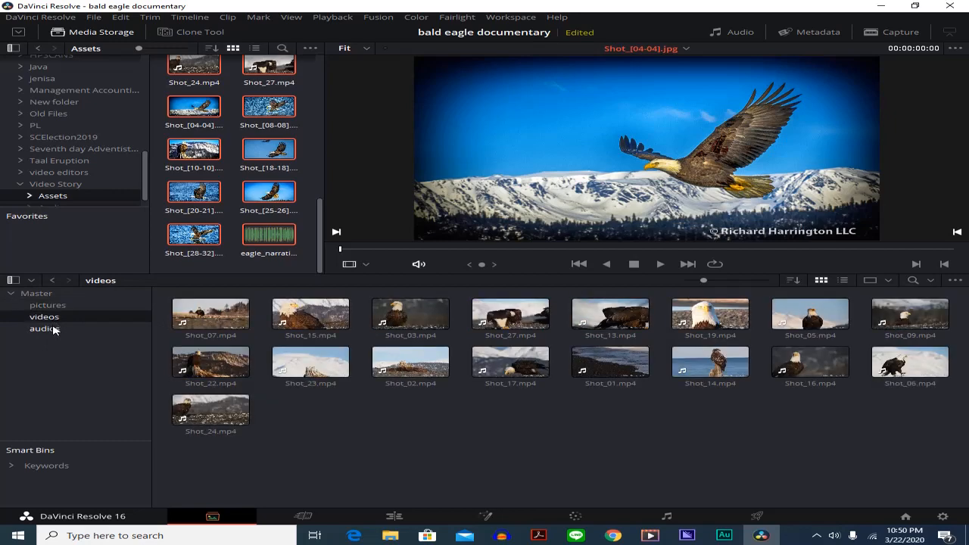
pyautogui.click(53, 328)
pyautogui.click(47, 306)
pyautogui.click(51, 318)
pyautogui.click(54, 331)
pyautogui.click(50, 306)
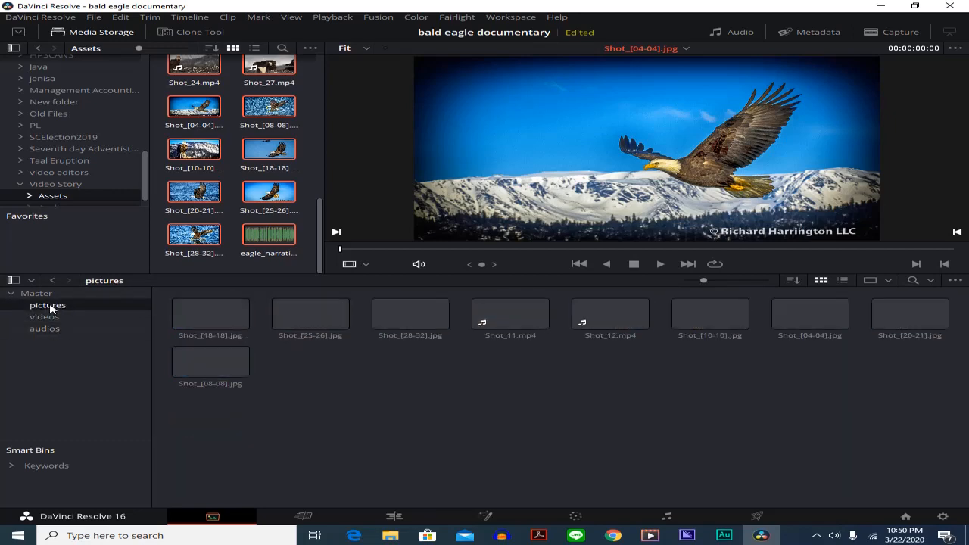